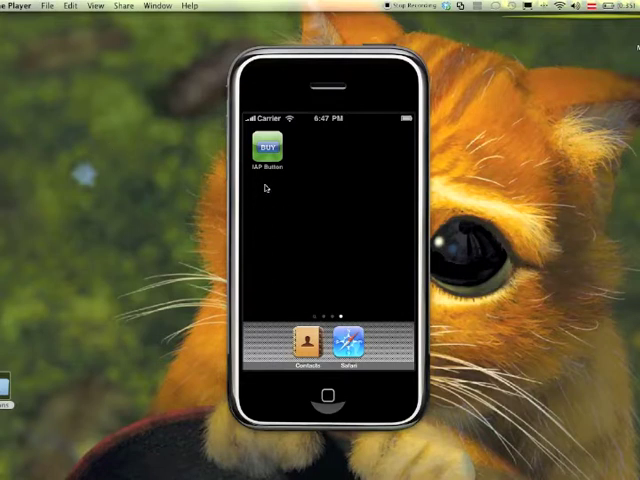
# - Launch the IAP Button demo and tap the 0,99 $ price so it turns into BUY NOW
pyautogui.click(268, 148)
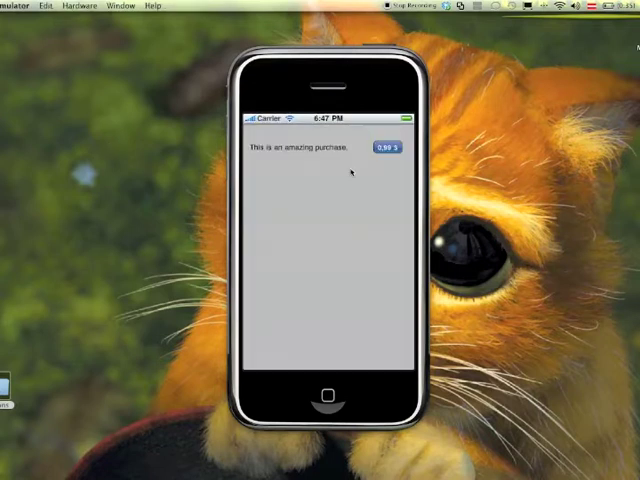
pyautogui.click(386, 148)
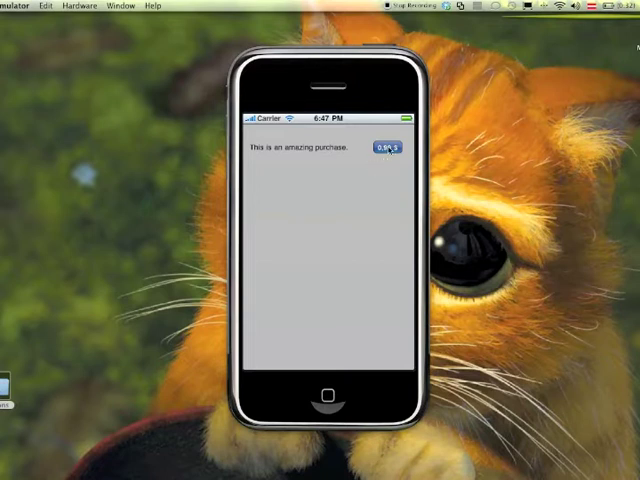
# - Arm the purchase, back out, arm it again and confirm BUY NOW to get the iTunes Password prompt
pyautogui.click(388, 148)
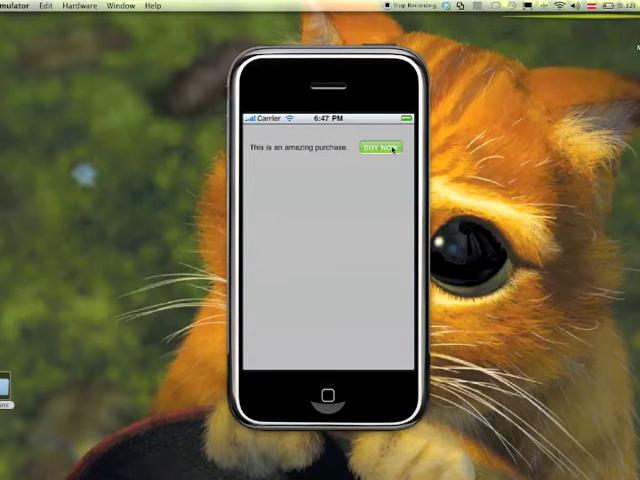
pyautogui.click(391, 149)
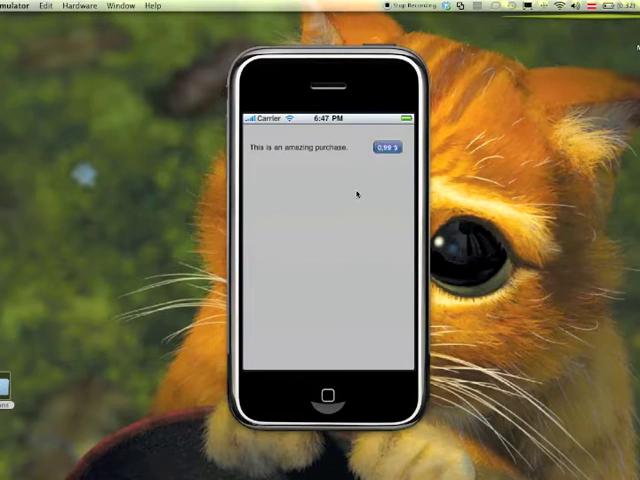
pyautogui.click(387, 148)
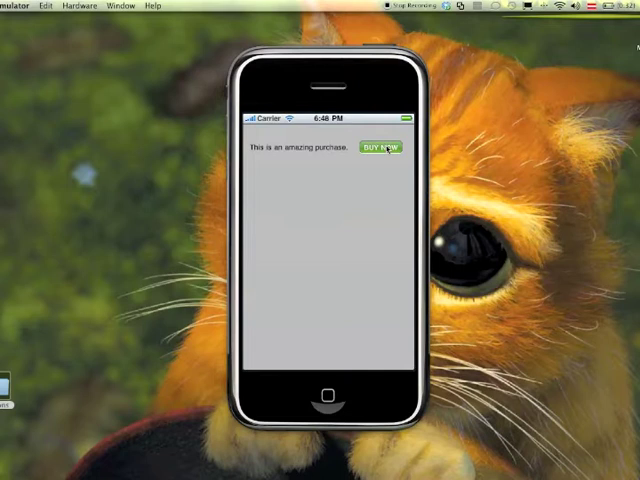
pyautogui.click(387, 148)
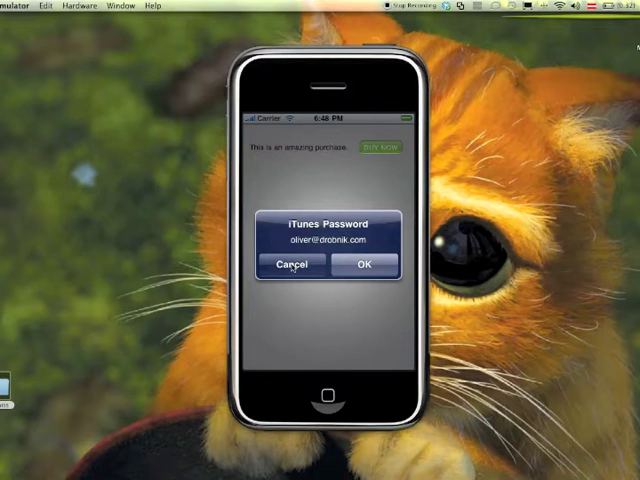
# - Cancel the password prompt, redo BUY NOW, approve it so the purchase shows INSTALLED, then quit to the home screen
pyautogui.click(293, 266)
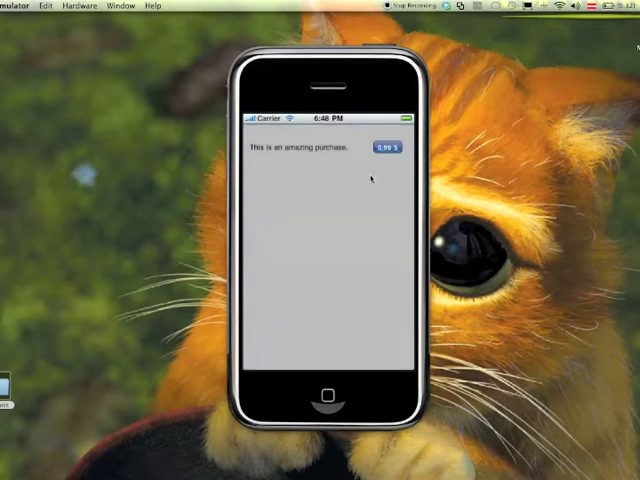
pyautogui.click(386, 147)
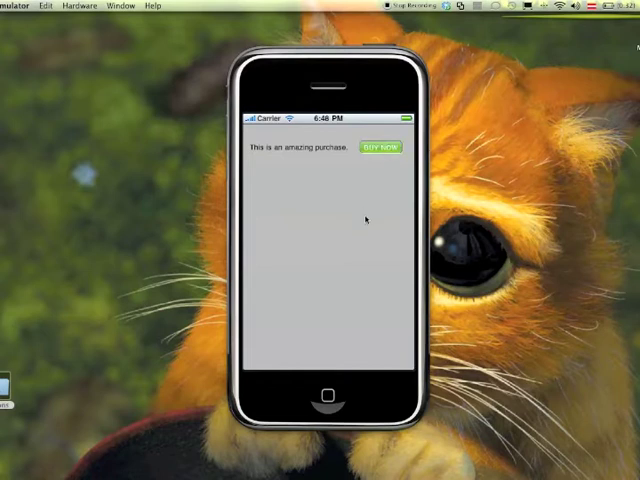
pyautogui.click(382, 147)
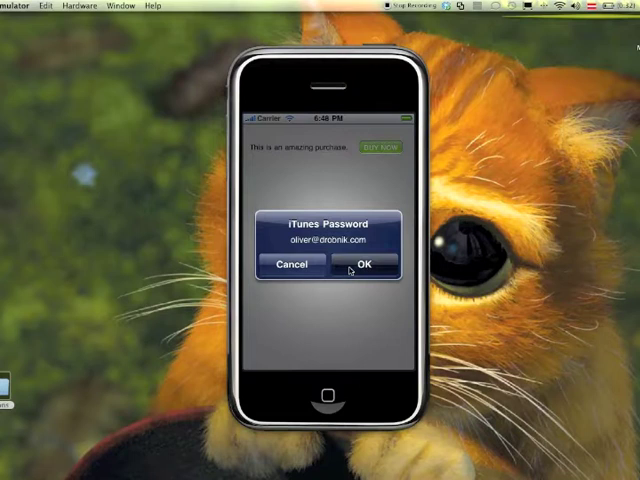
pyautogui.click(362, 264)
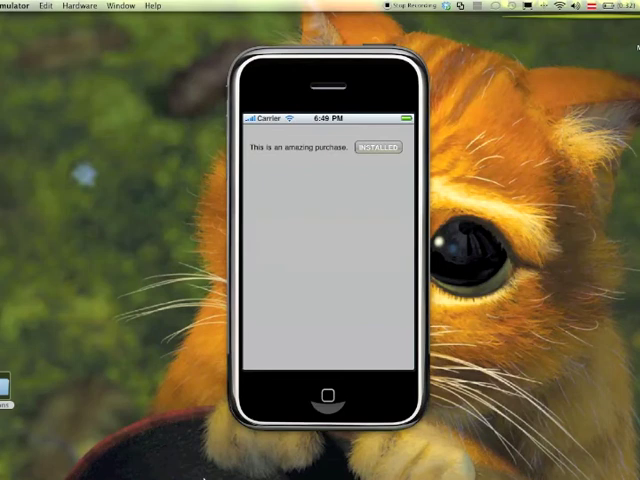
pyautogui.click(327, 396)
# - In viewDidLoad, uncomment the neutralText BUY and red confirmStateColor lines, undoing an accidental deletion
pyautogui.click(122, 453)
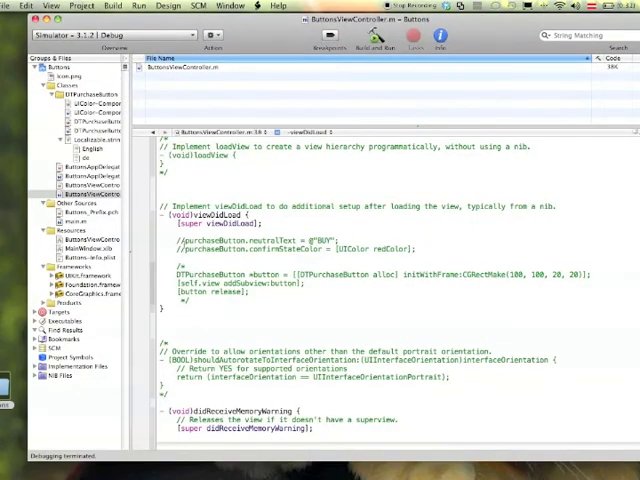
pyautogui.press('BackSpace')
pyautogui.press('BackSpace')
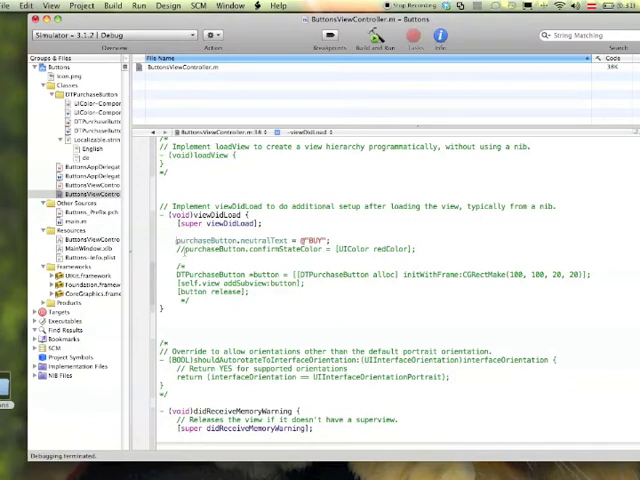
pyautogui.hotkey('ctrl', 'k')
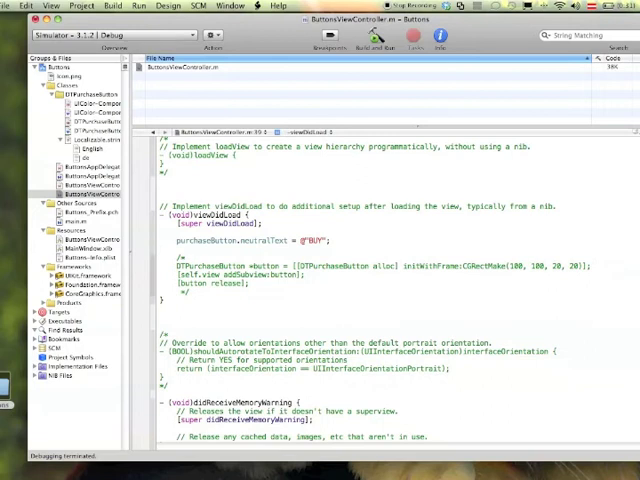
pyautogui.press('super+z')
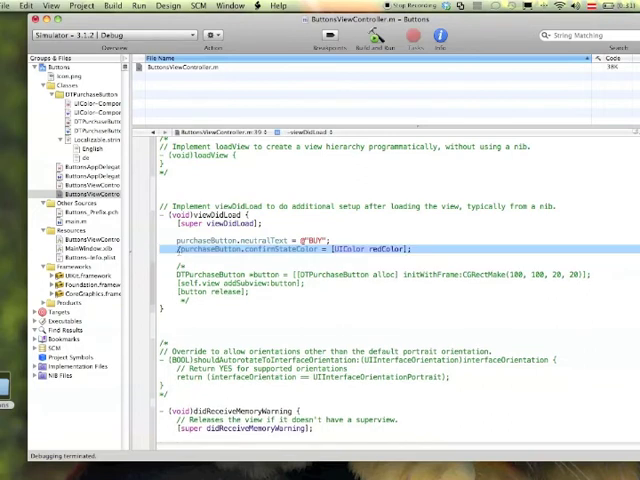
pyautogui.press('Right')
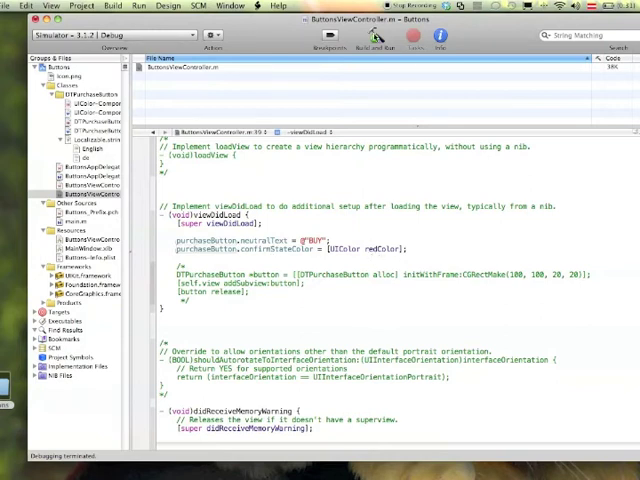
# - Build and run the saved app, then tap the blue BUY button so it becomes a red BUY NOW
pyautogui.click(376, 38)
pyautogui.click(462, 259)
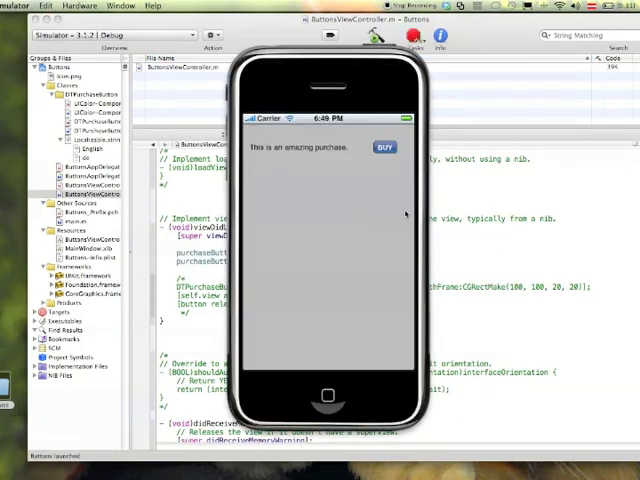
pyautogui.click(385, 148)
pyautogui.click(385, 150)
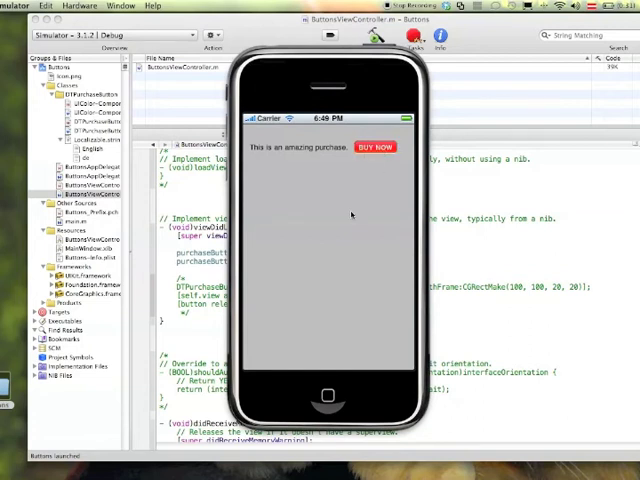